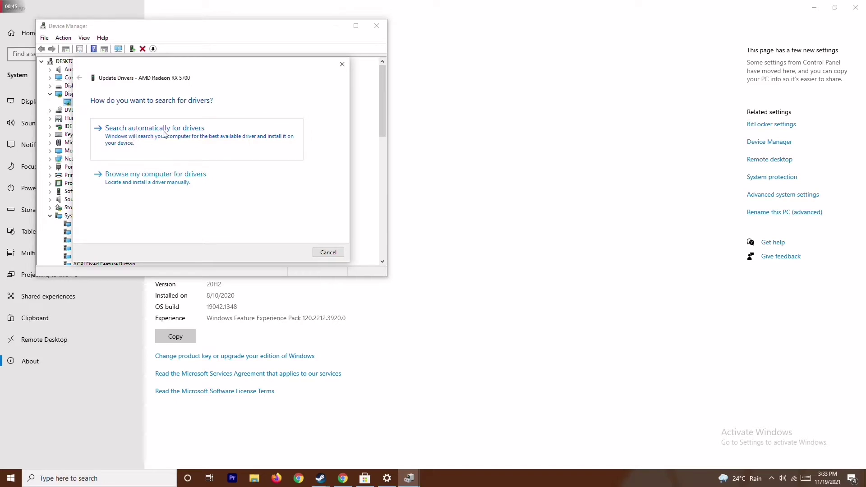
Search automatically for updated AMD Radeon RX 5700 drivers, and close Device Manager and Settings.
left_click(165, 134)
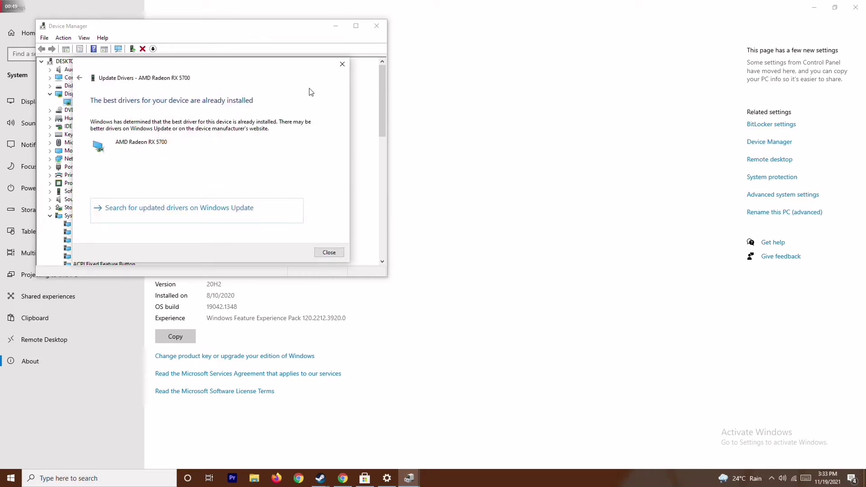
left_click(343, 64)
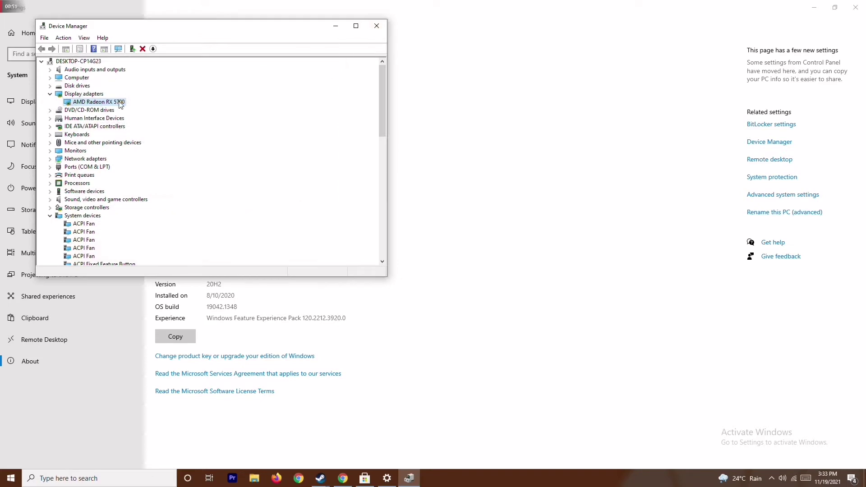
left_click(49, 94)
left_click(50, 207)
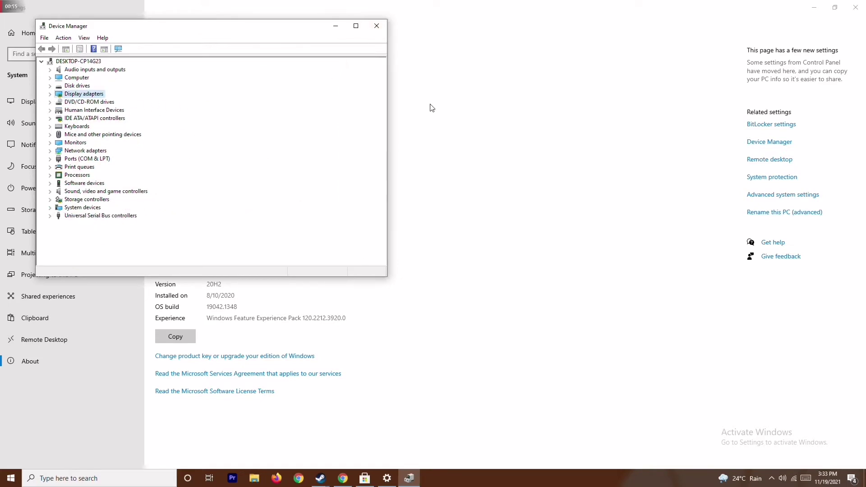
left_click(377, 26)
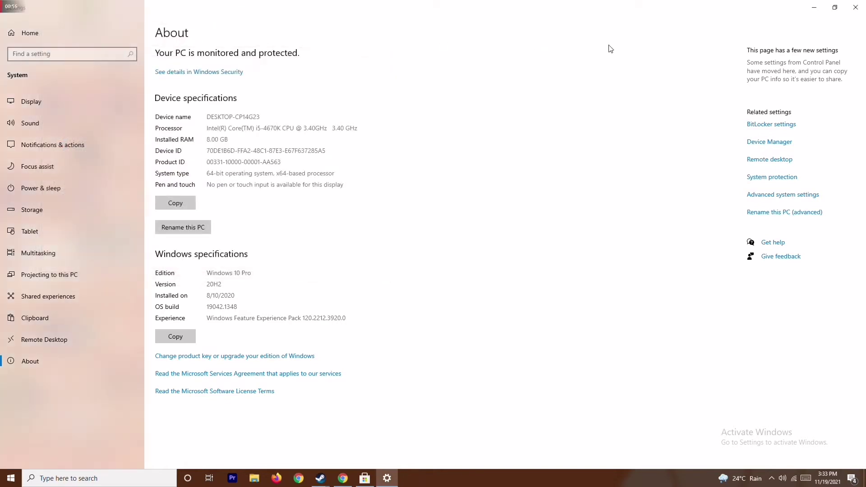
left_click(855, 8)
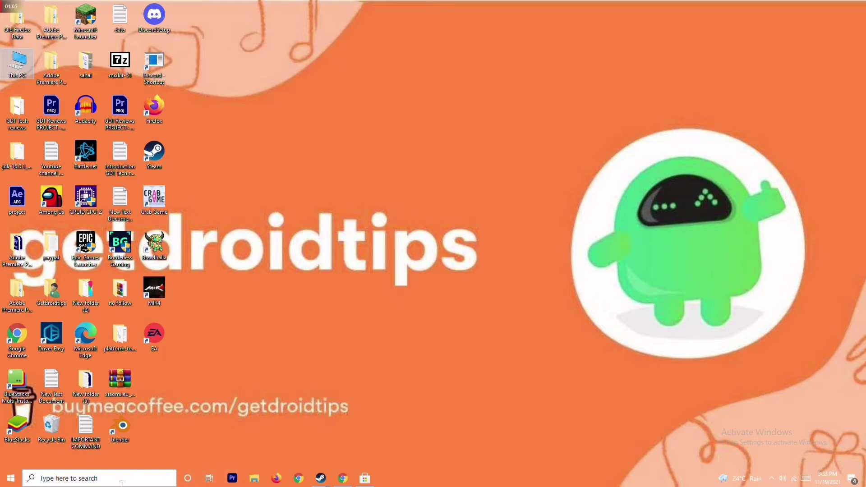
View the Windows Update page in Settings, and close Settings.
left_click(92, 473)
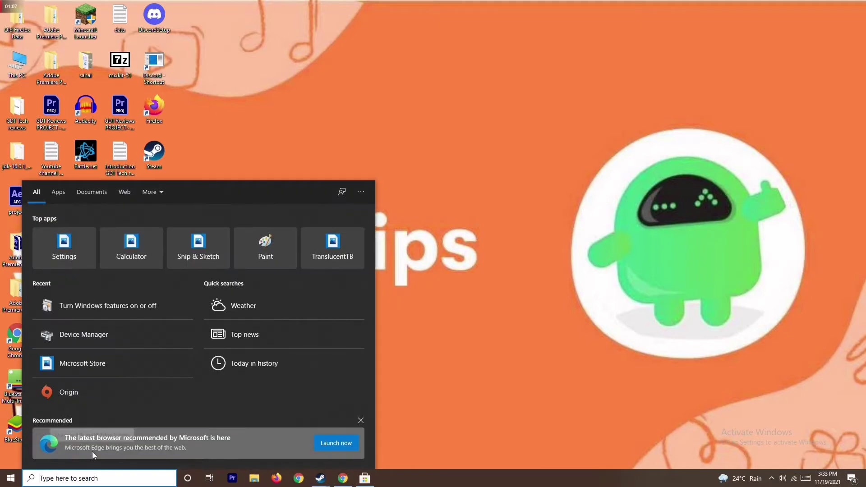
type("sett")
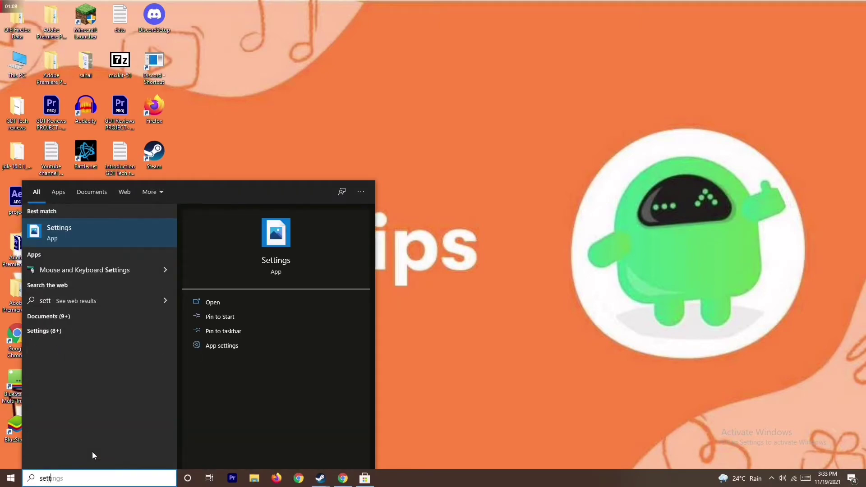
left_click(123, 233)
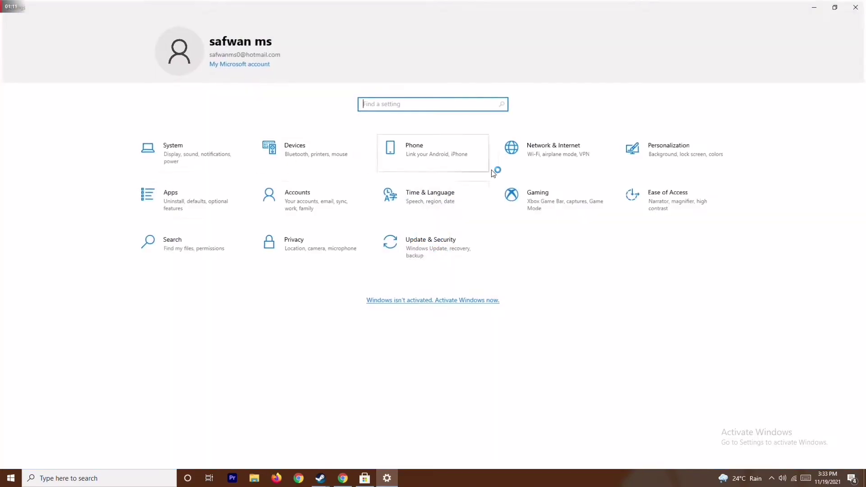
left_click(440, 244)
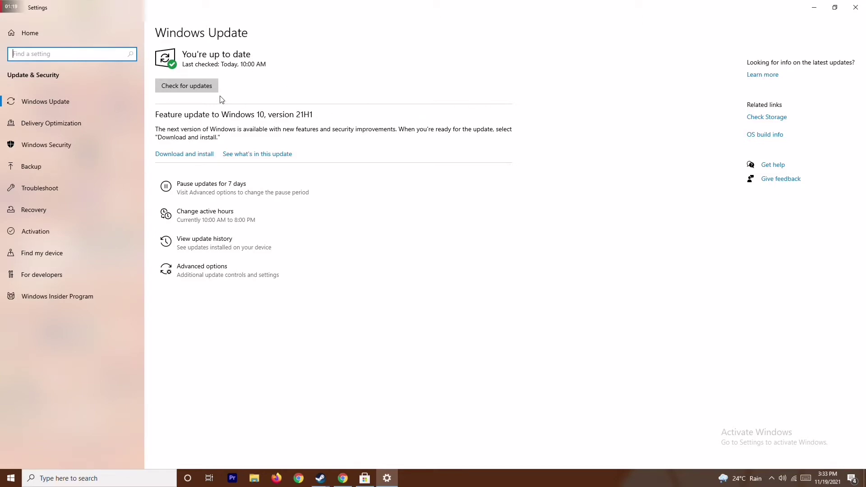
left_click(855, 7)
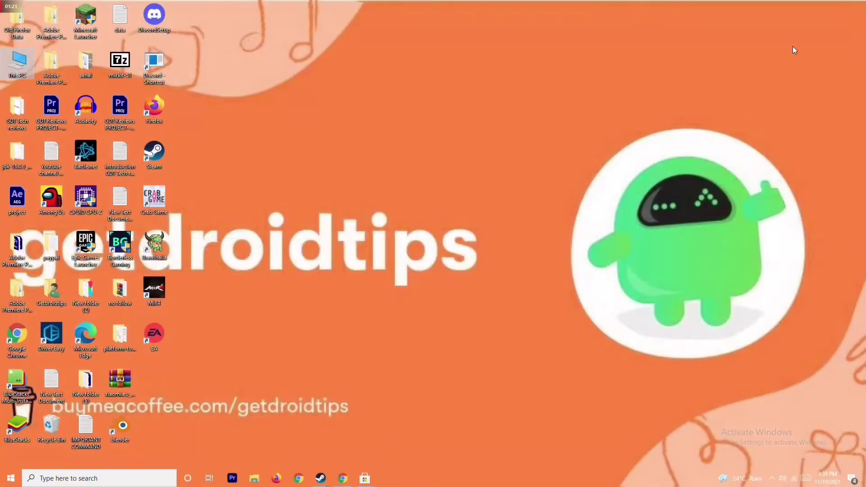
End the Microsoft Store task in Task Manager and close Task Manager.
right_click(530, 163)
left_click(477, 209)
right_click(459, 479)
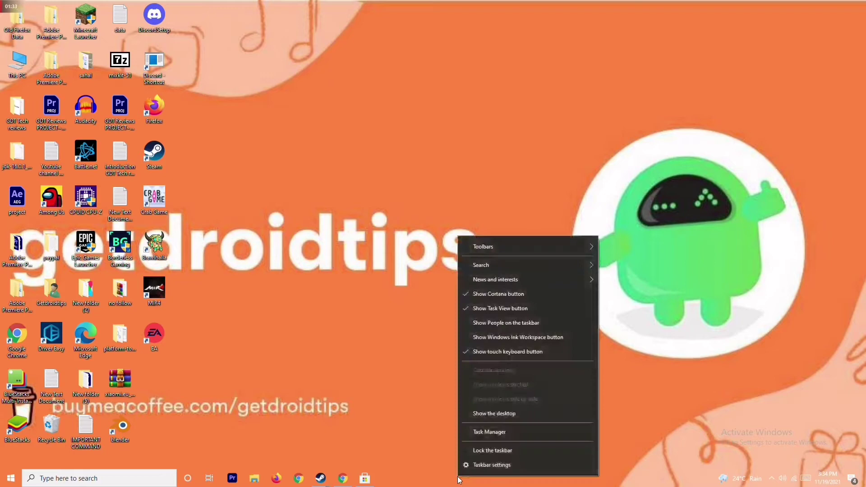
left_click(518, 435)
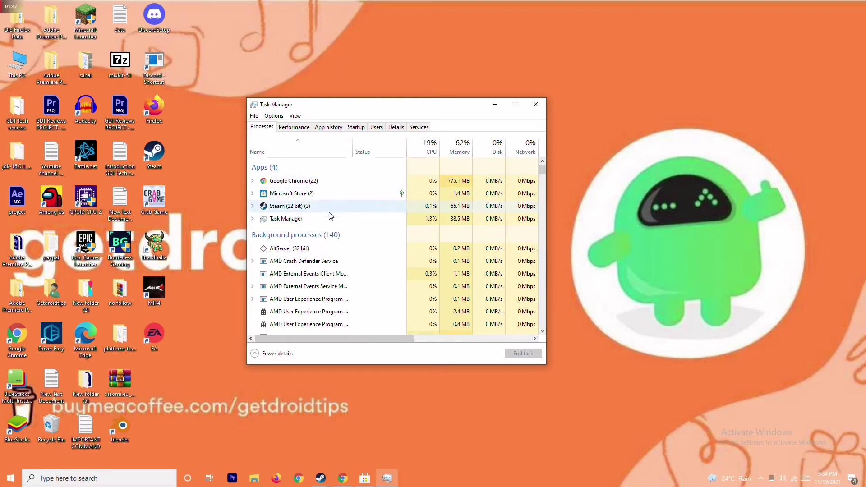
left_click(337, 193)
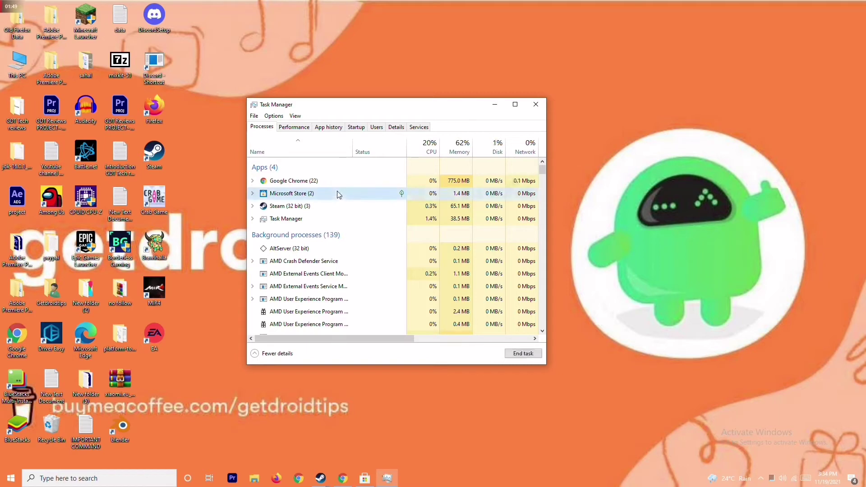
right_click(368, 195)
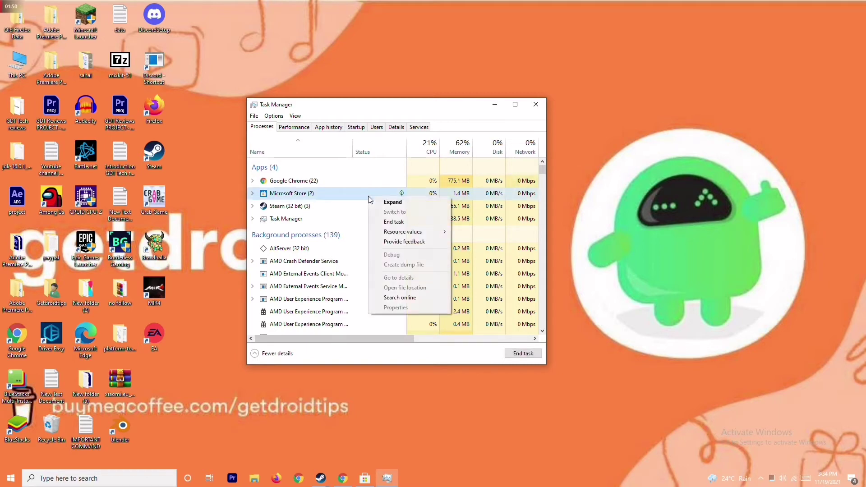
left_click(370, 221)
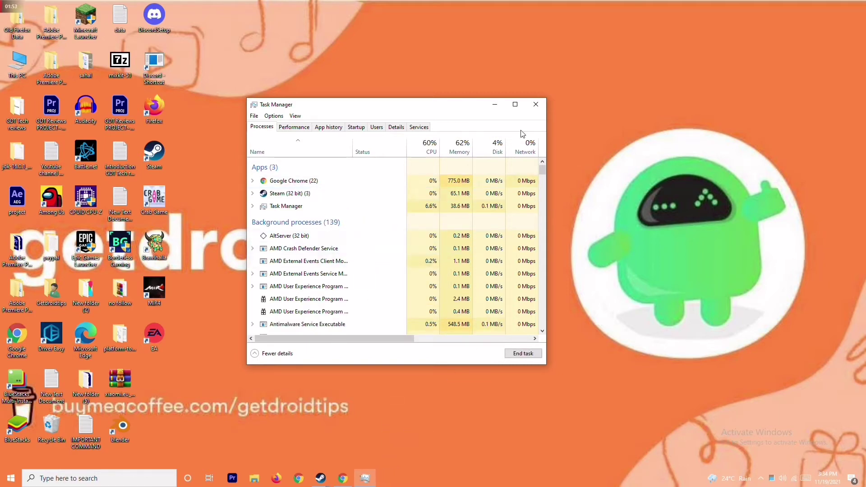
left_click(536, 105)
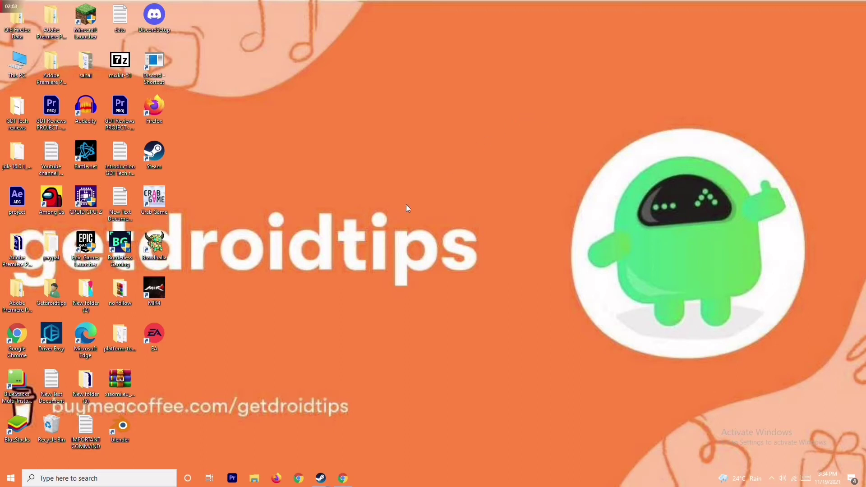
right_click(160, 213)
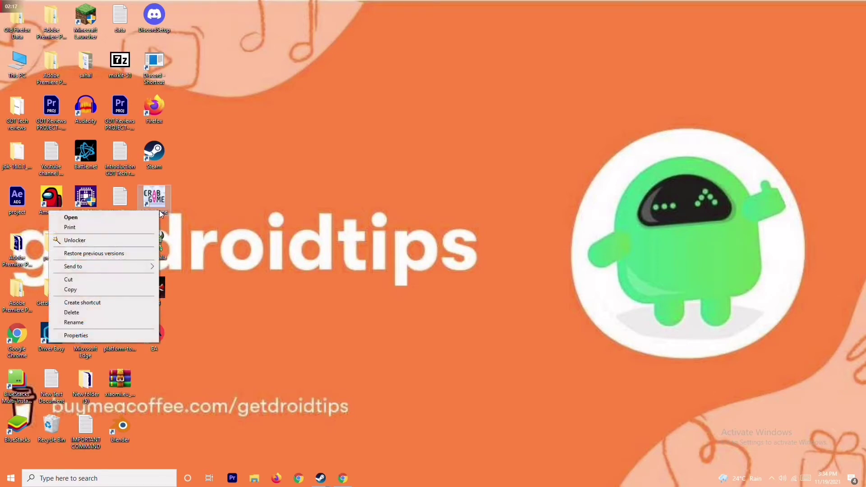
left_click(210, 204)
right_click(160, 212)
left_click(224, 213)
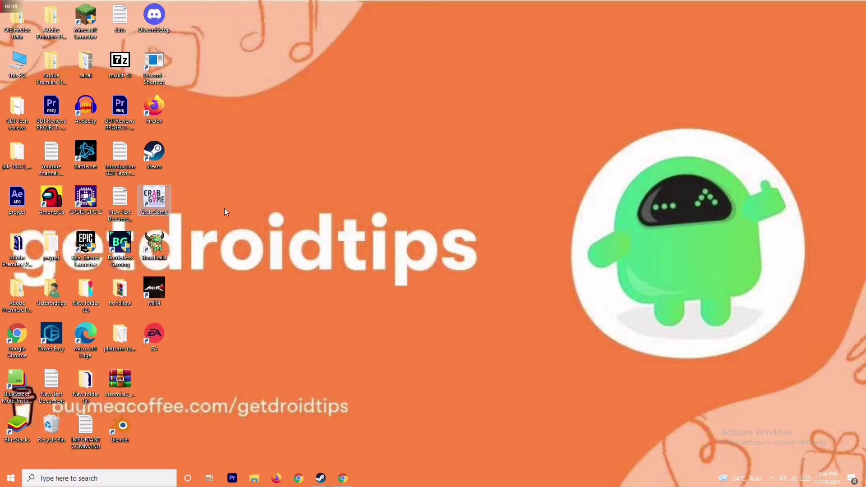
right_click(153, 212)
left_click(112, 338)
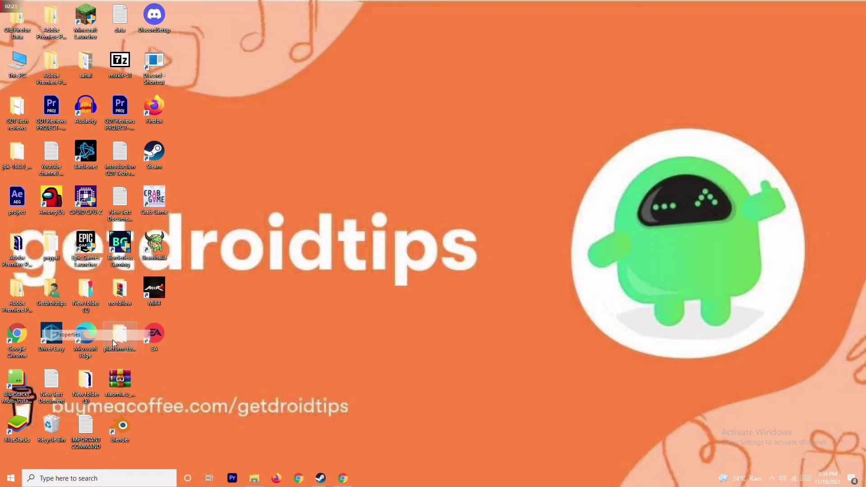
left_click(311, 216)
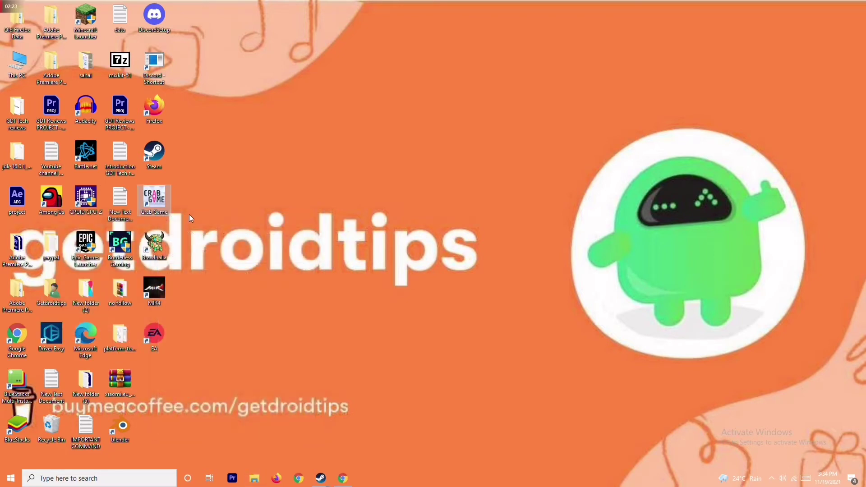
Switch to Steam and open Crab Game's installation folder from the local files section of its properties.
mouse_move(320, 482)
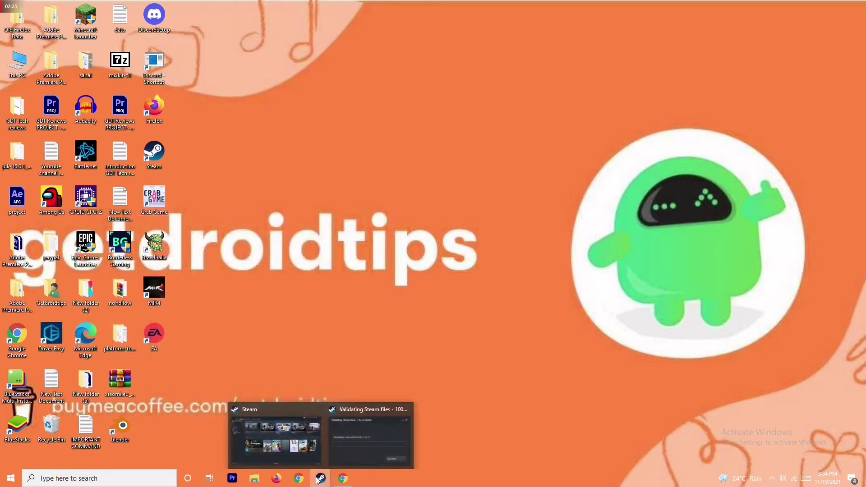
left_click(299, 430)
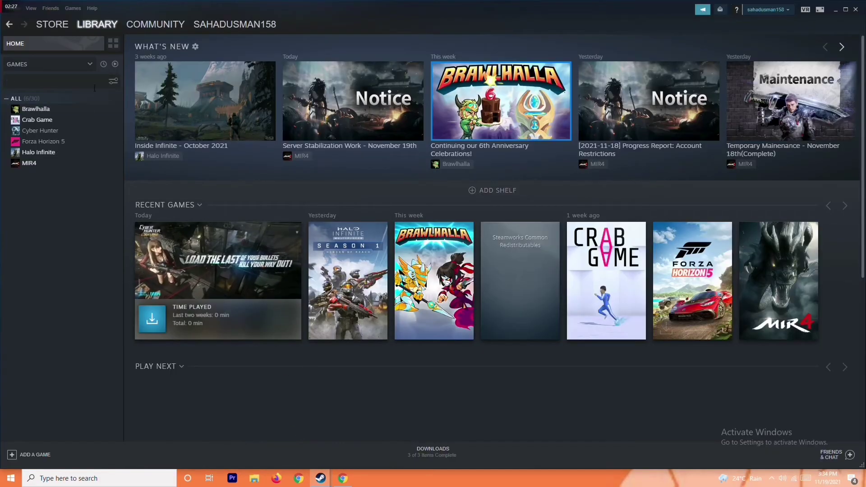
right_click(85, 121)
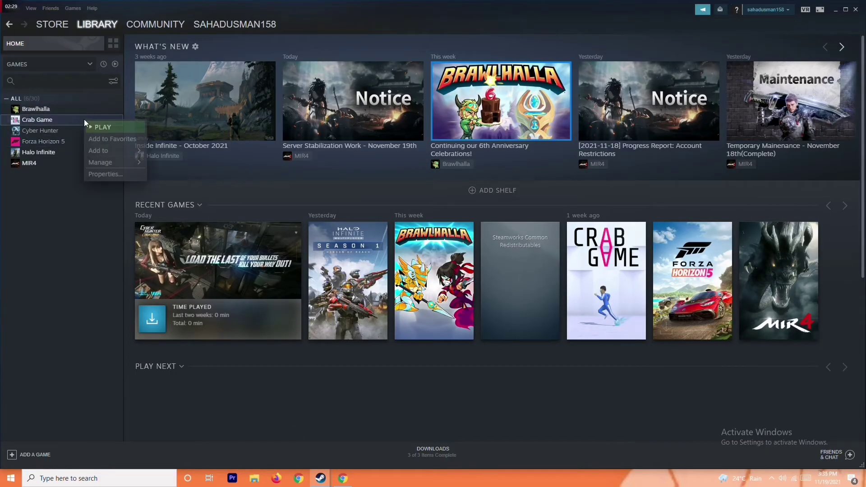
left_click(114, 175)
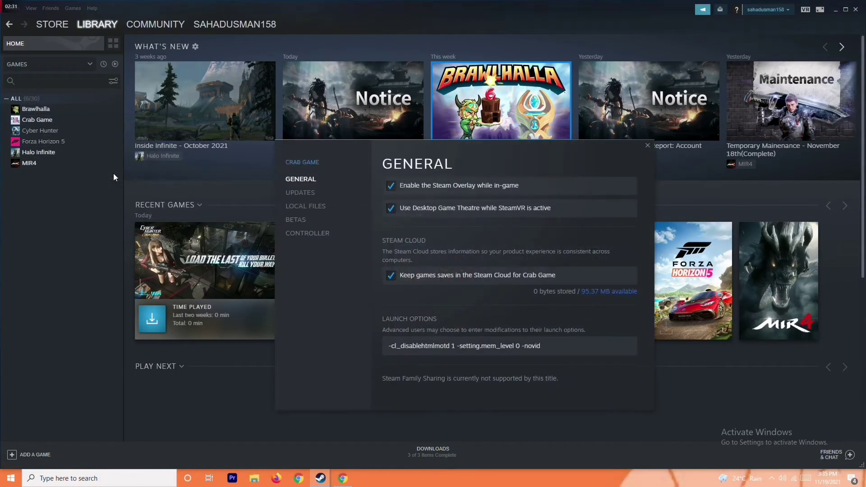
left_click(329, 208)
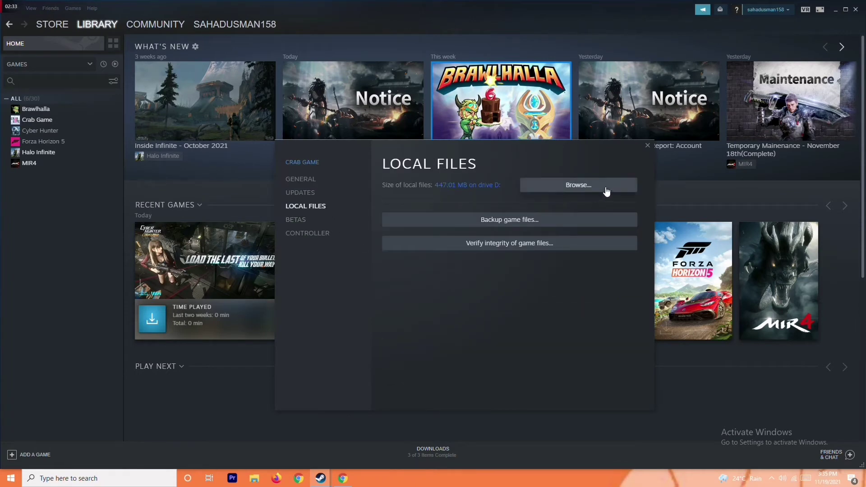
left_click(576, 180)
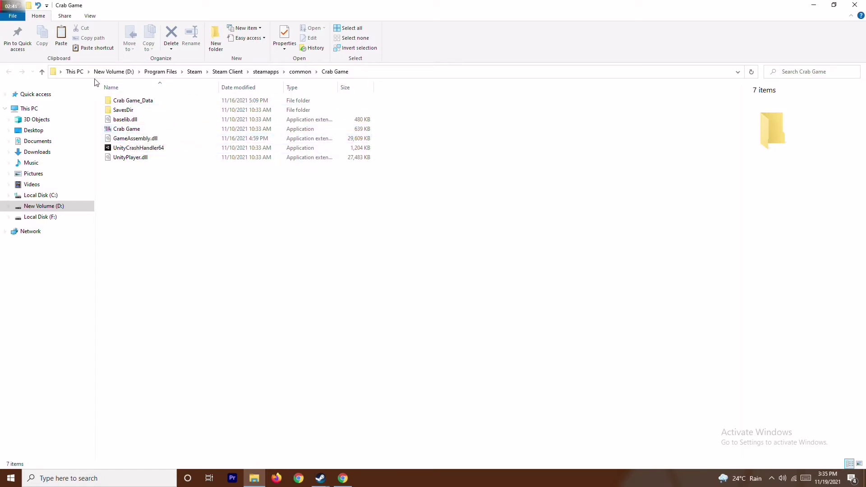
Look up the Run as administrator option for the Crab Game application, and put away Steam and the game's properties.
left_click(138, 129)
right_click(137, 129)
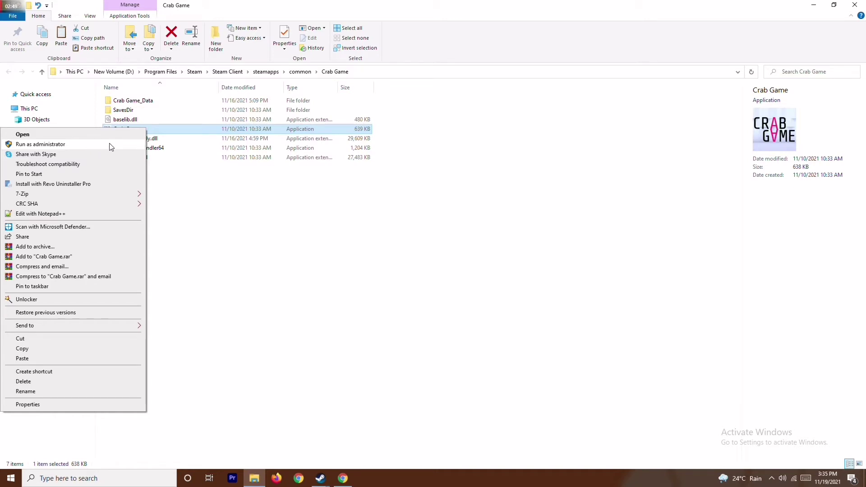
left_click(280, 219)
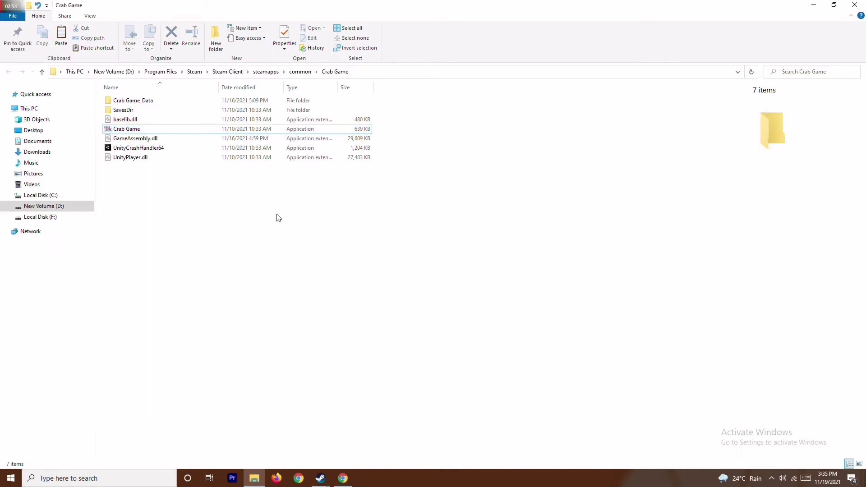
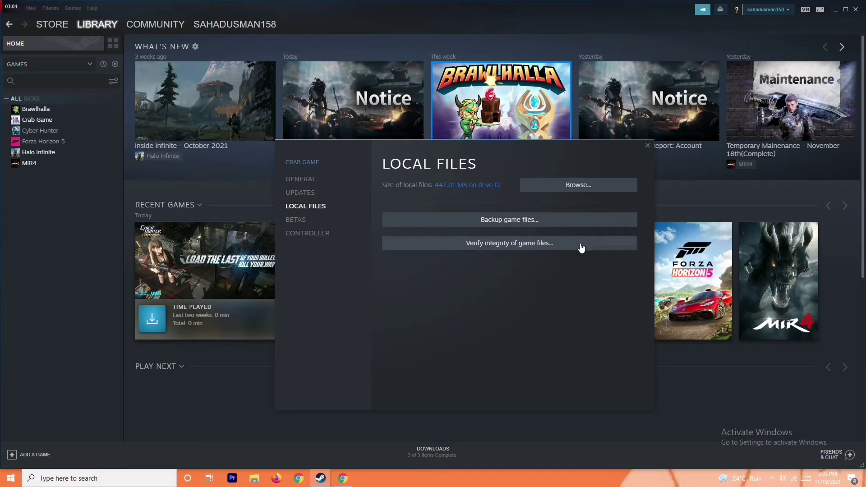
left_click(834, 9)
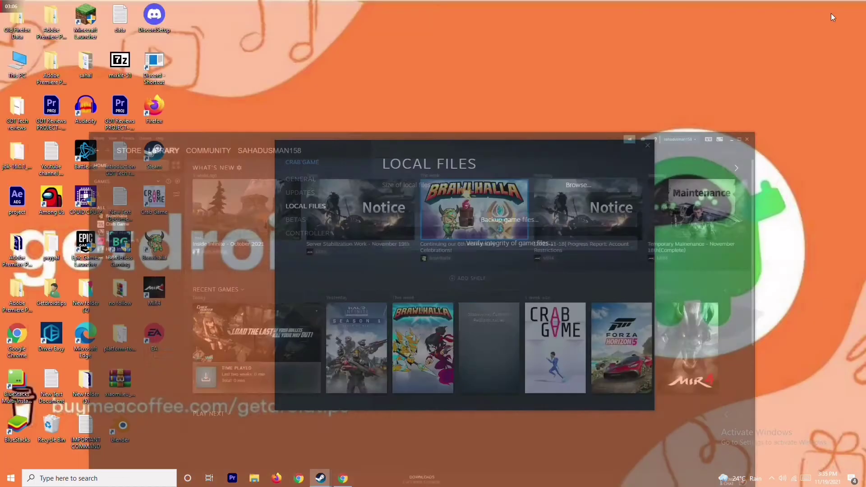
left_click(646, 145)
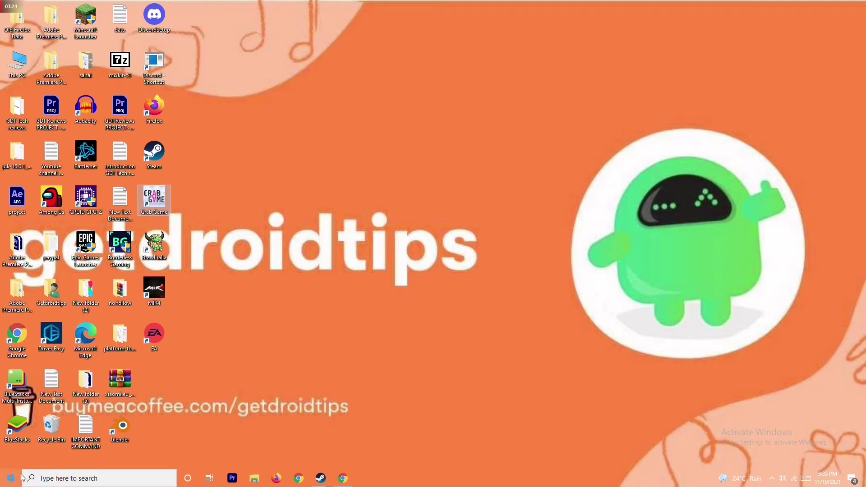
Open Windows Defender Firewall and its settings for turning the firewall on or off for each network type.
left_click(105, 477)
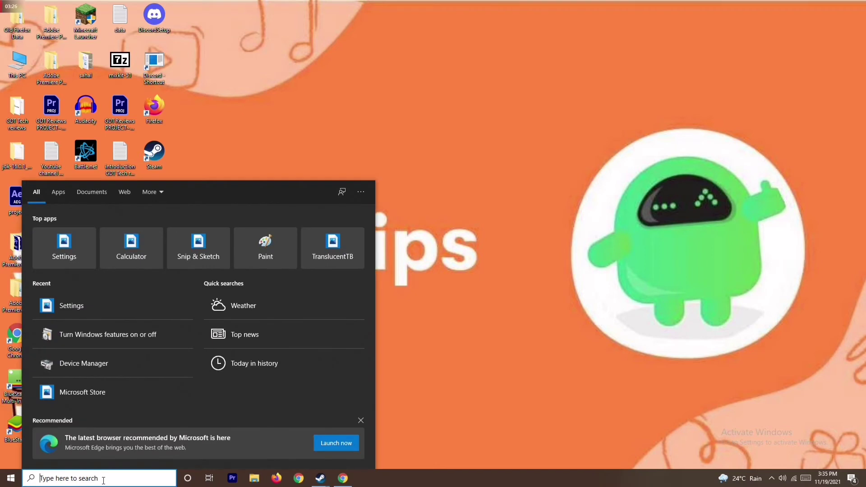
type("window")
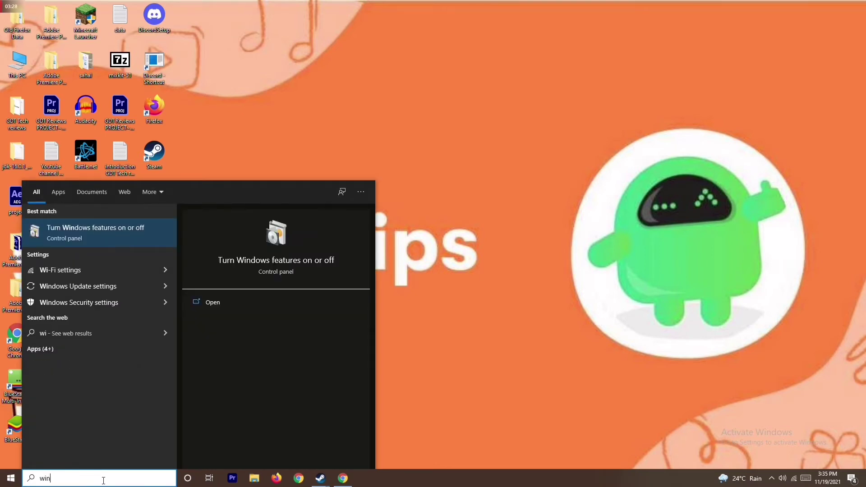
type("s")
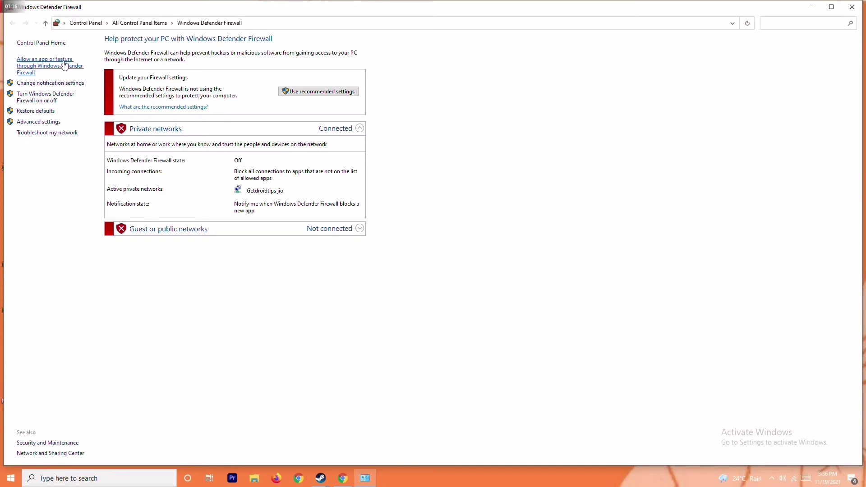
left_click(51, 98)
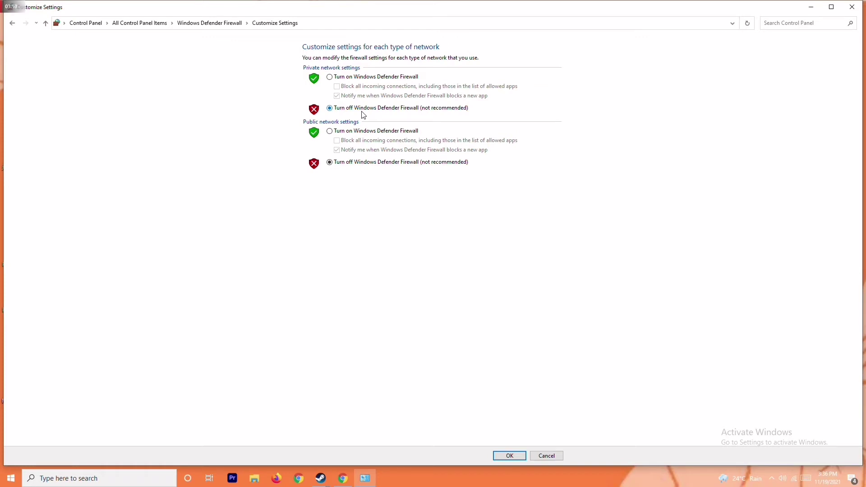
Select the option to turn off Windows Defender Firewall for private networks and close the firewall settings.
left_click(345, 77)
left_click(352, 110)
left_click(851, 7)
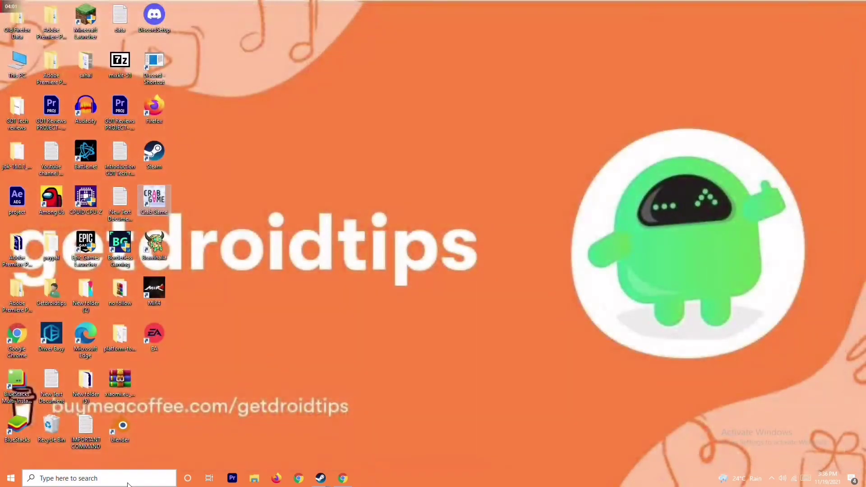
left_click(11, 478)
left_click(13, 456)
left_click(451, 320)
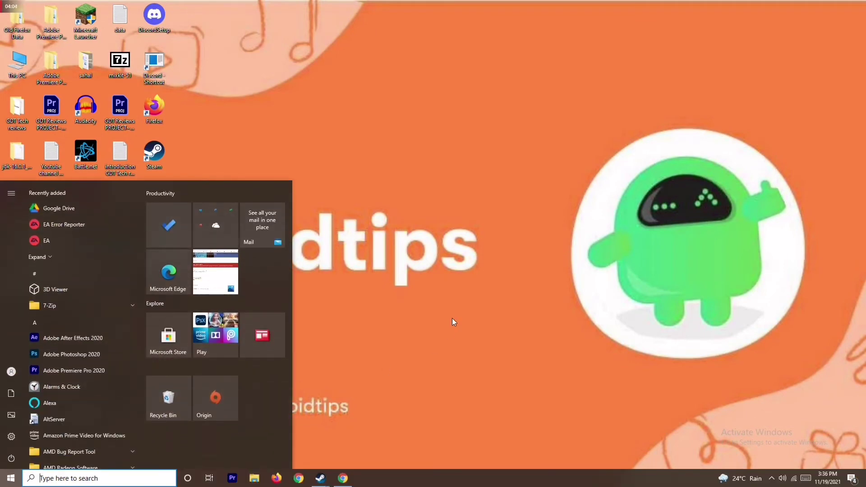
left_click(451, 320)
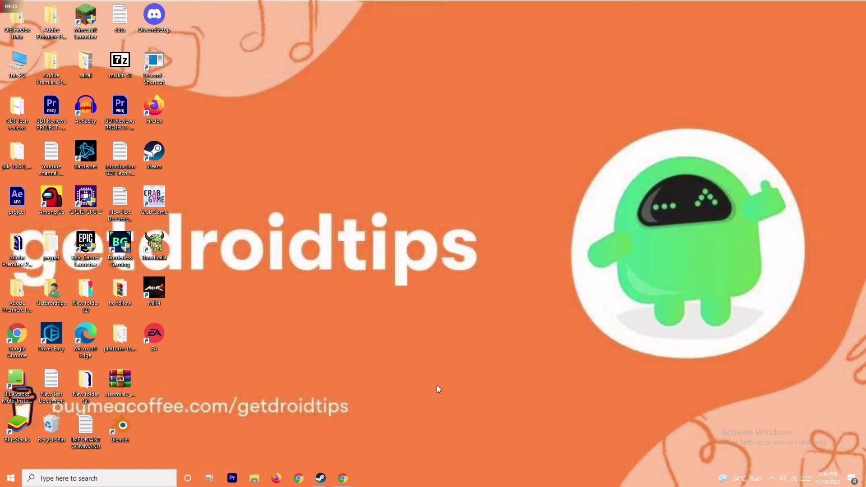
Open Windows Settings and go through Windows Security to the Virus & threat protection settings.
key("super+i")
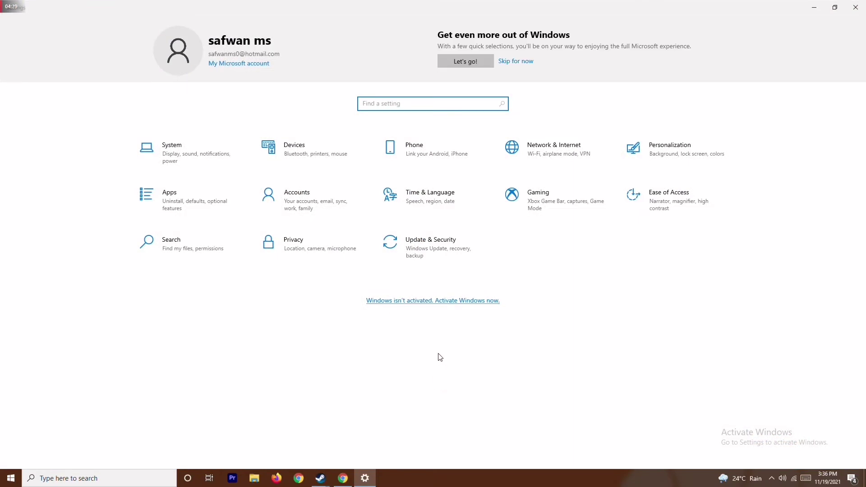
left_click(440, 242)
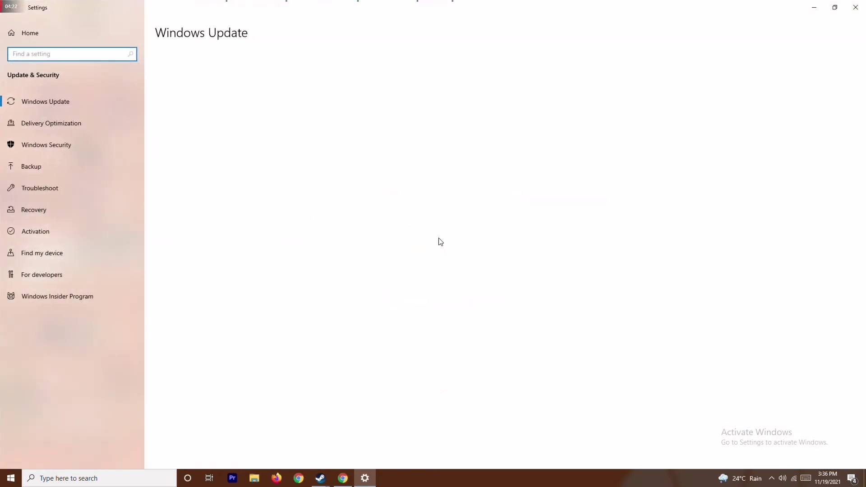
left_click(56, 147)
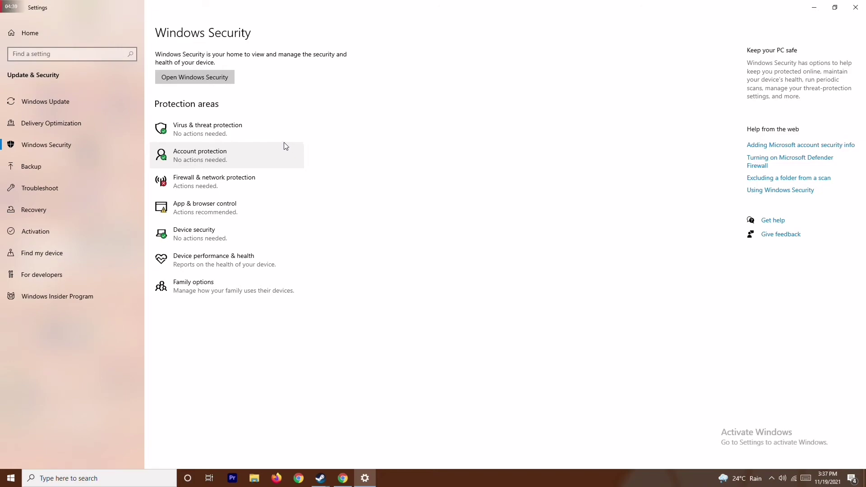
left_click(263, 131)
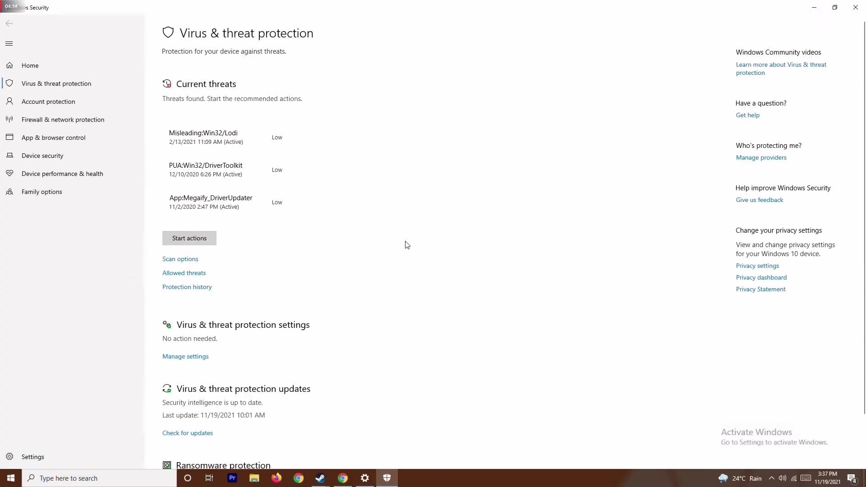
scroll(406, 245, "down", 2)
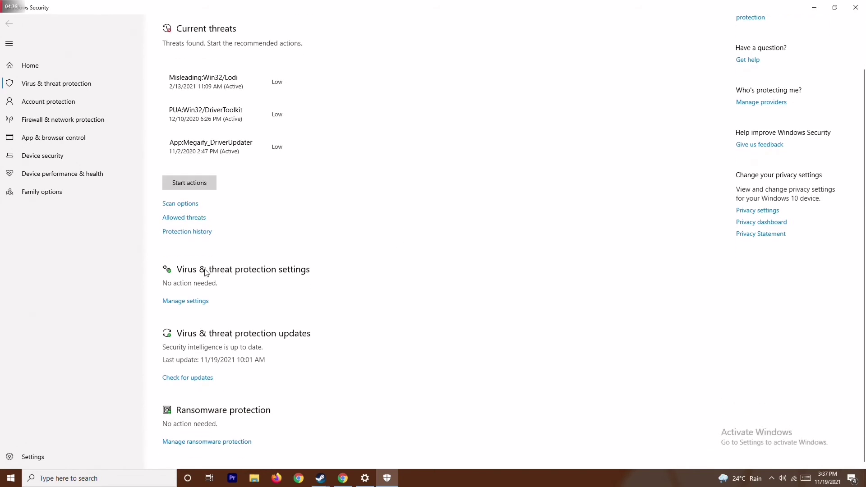
left_click(193, 304)
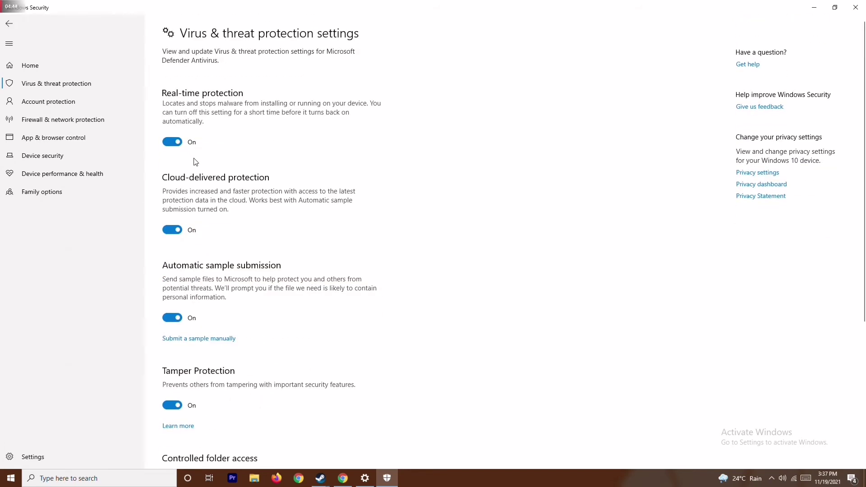
Turn off Real-time protection and close Windows Security and the Settings window.
left_click(172, 142)
left_click(402, 296)
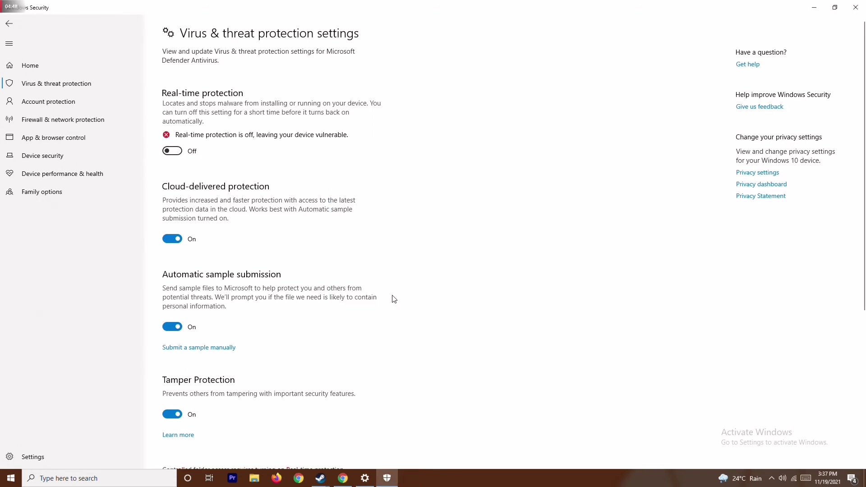
left_click(855, 7)
left_click(855, 7)
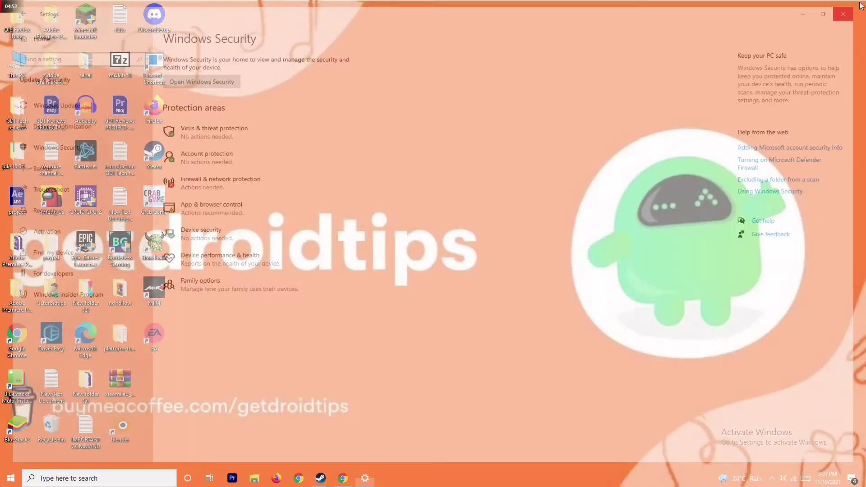
right_click(348, 208)
left_click(323, 251)
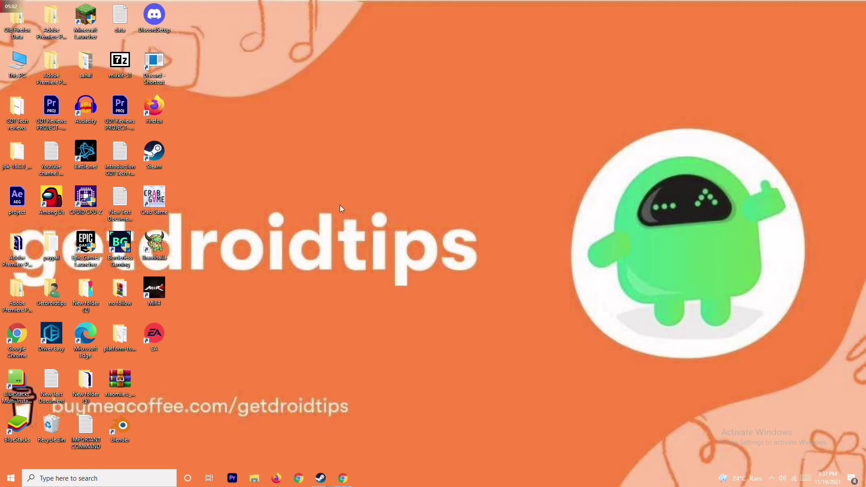
right_click(569, 480)
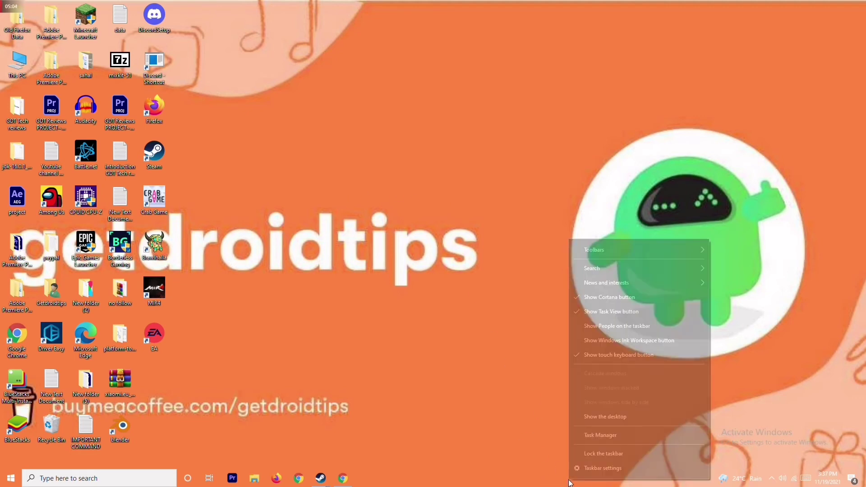
left_click(398, 260)
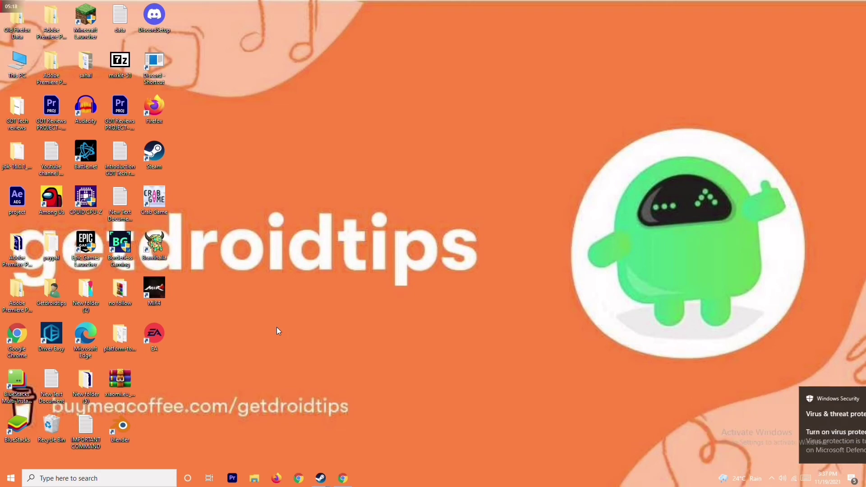
Switch to Steam, look up the Manage options for Forza Horizon 5 and show its library page.
mouse_move(319, 476)
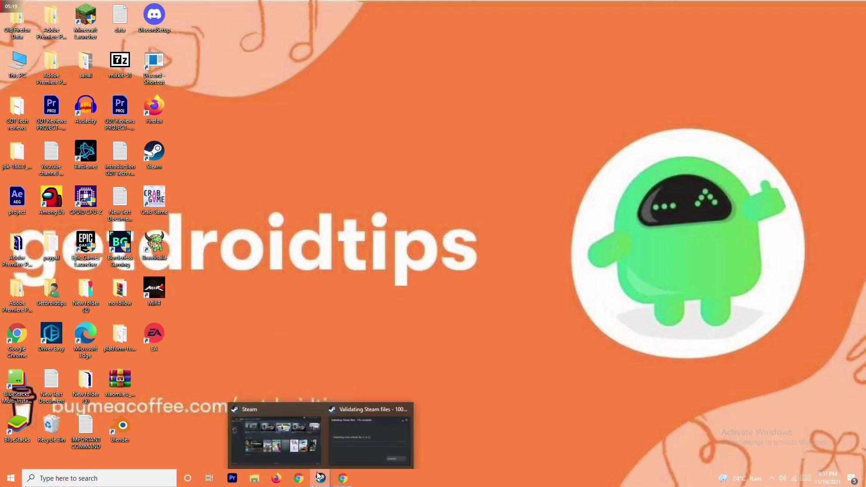
left_click(301, 430)
right_click(73, 144)
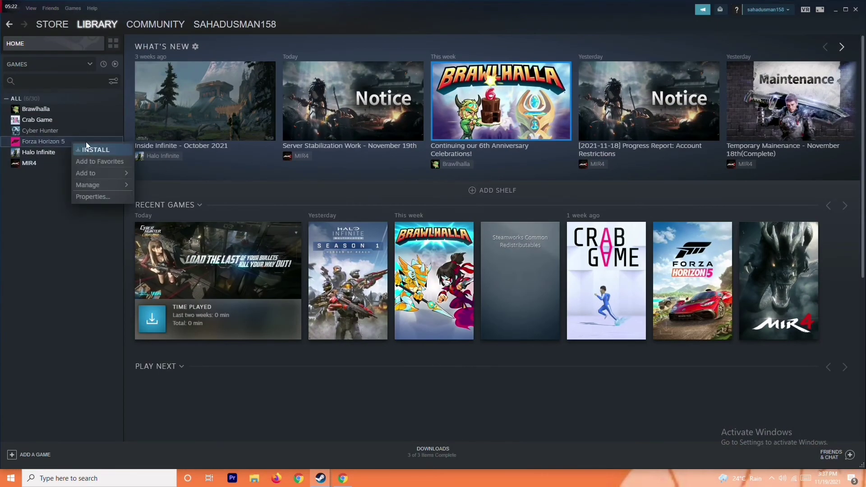
mouse_move(96, 185)
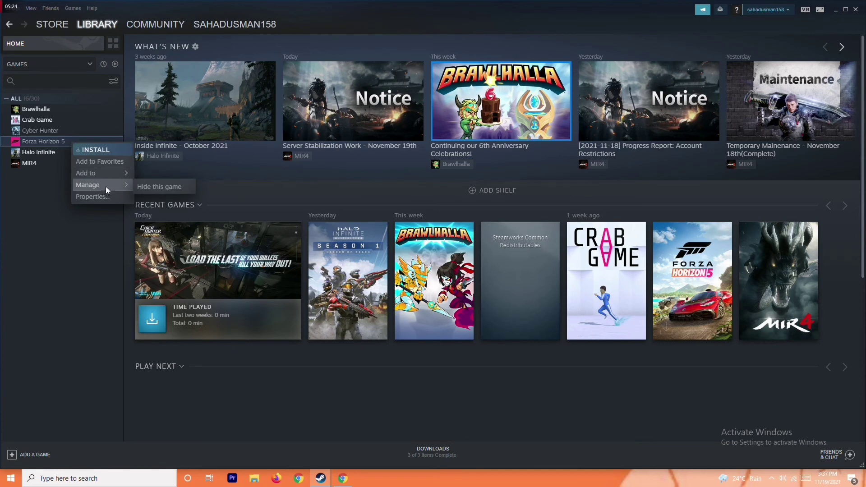
left_click(54, 223)
left_click(69, 142)
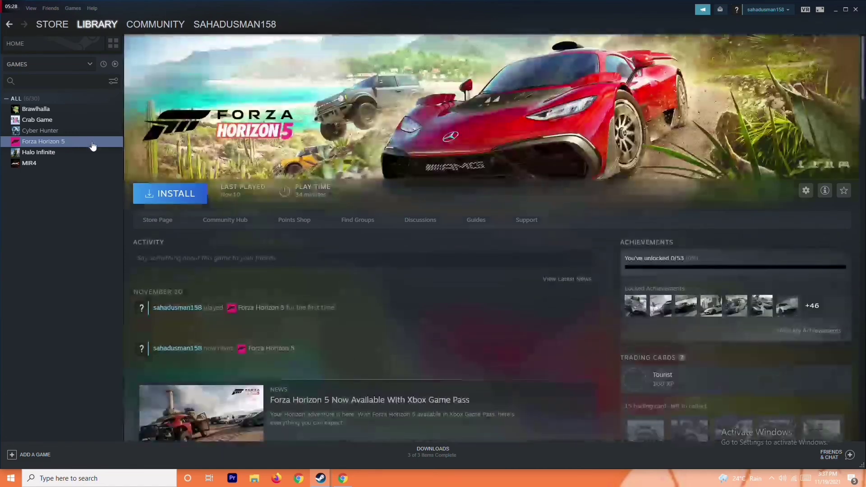
Show Crab Game's library page, look up its Manage options, and minimize Steam.
left_click(63, 120)
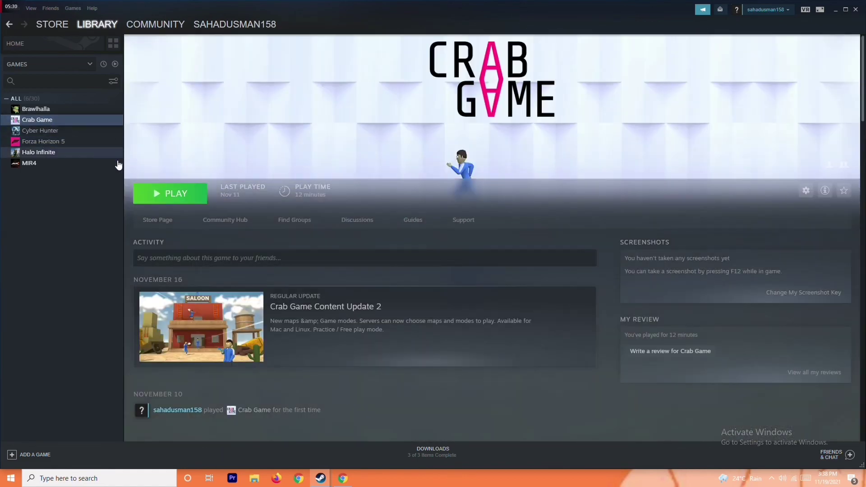
right_click(77, 123)
mouse_move(102, 166)
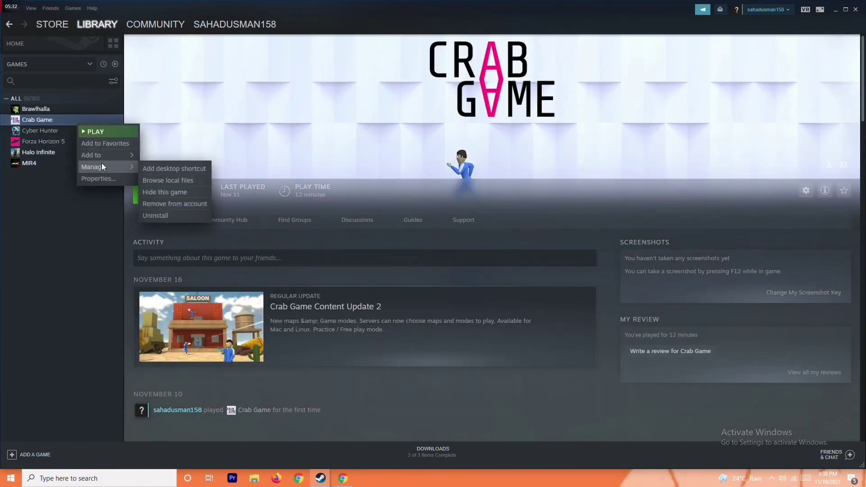
left_click(64, 249)
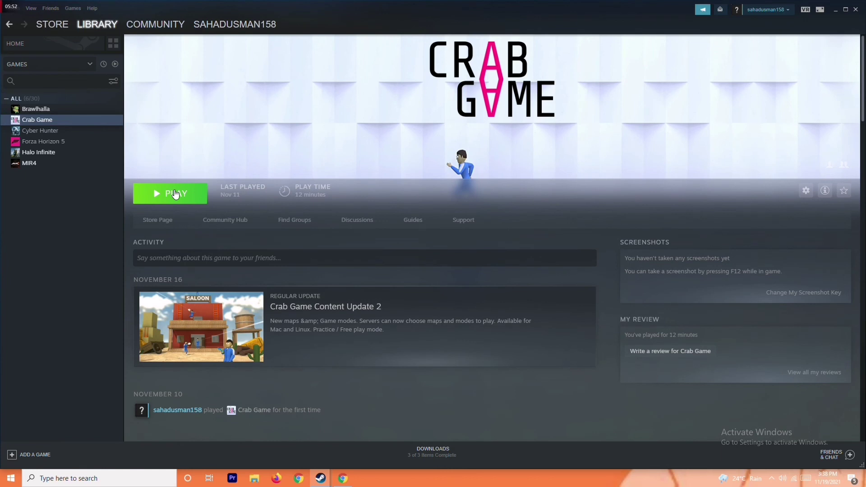
left_click(834, 9)
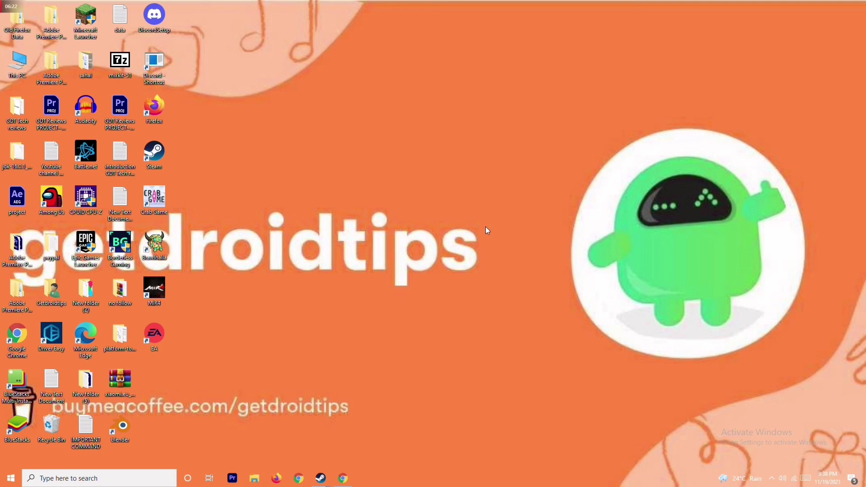
Switch back to Crab Game's library page in Steam.
mouse_move(324, 484)
left_click(276, 439)
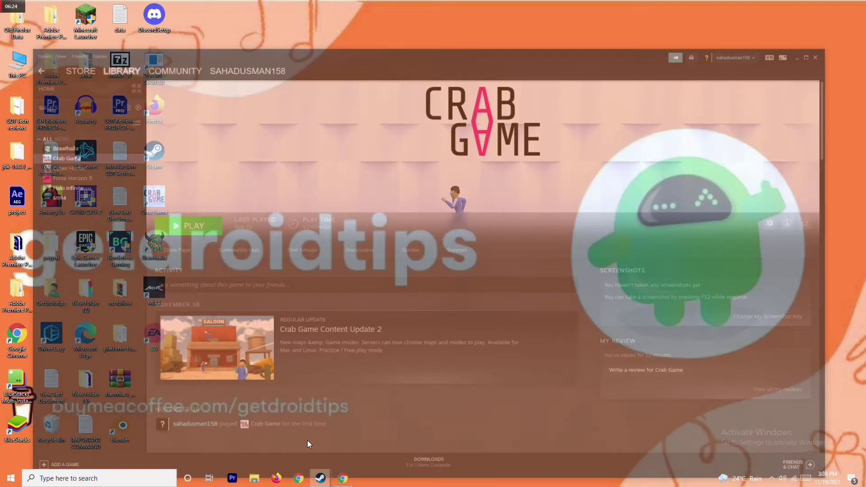